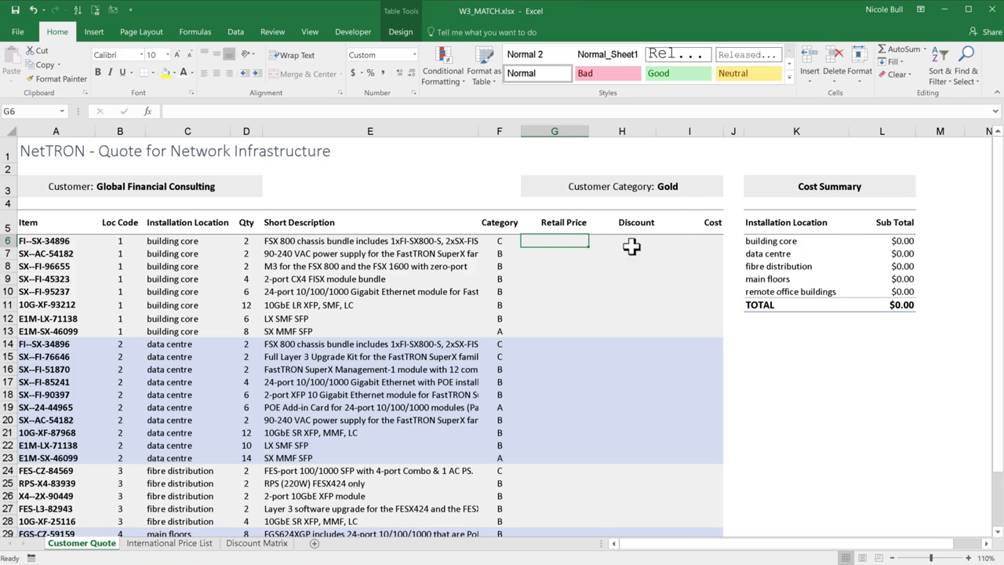
# Step: Review the VLOOKUP formula in E6 and compare the Short Description heading with the column headings on the International Price List sheet
pyautogui.doubleClick(458, 241)
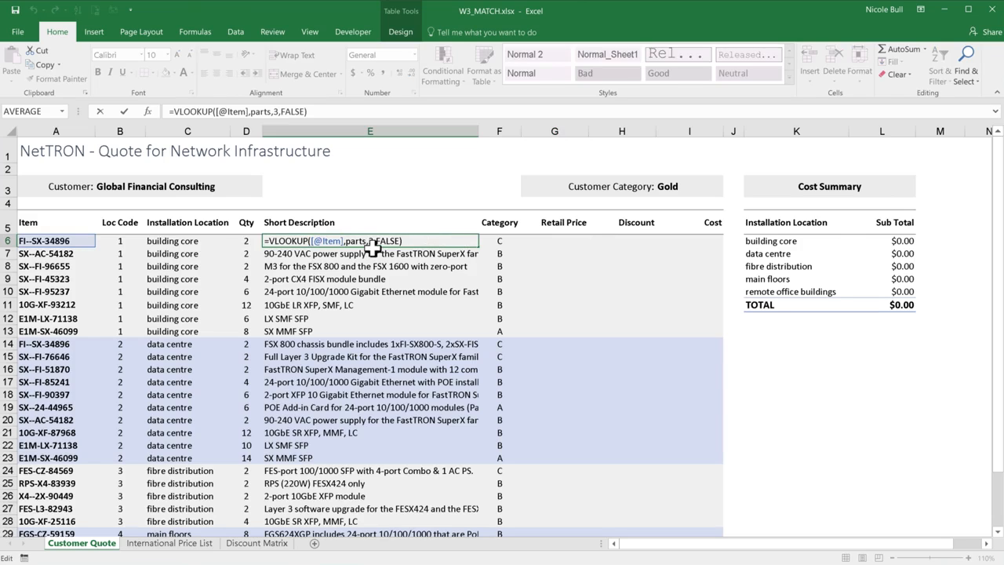
pyautogui.press('Return')
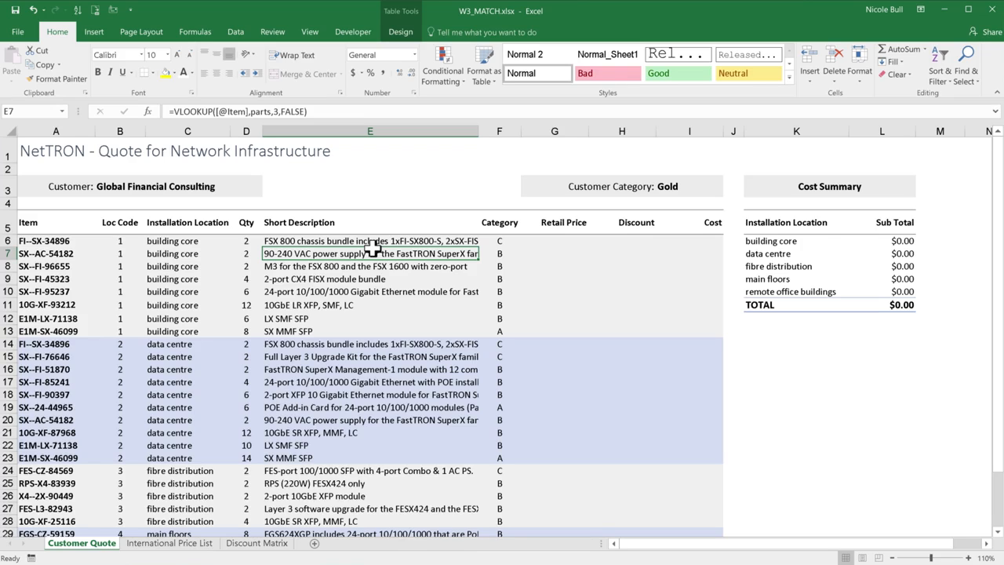
pyautogui.click(164, 542)
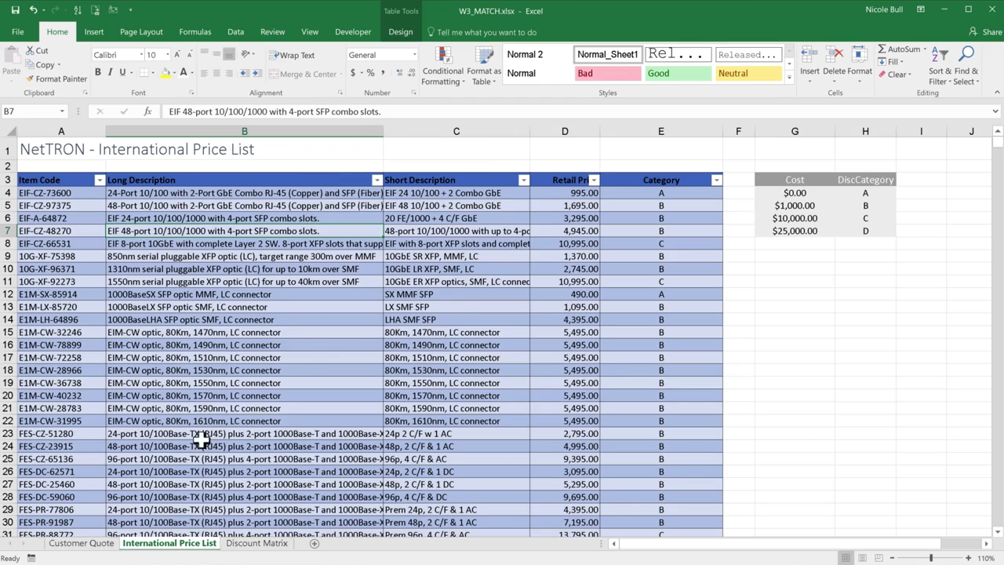
pyautogui.click(81, 542)
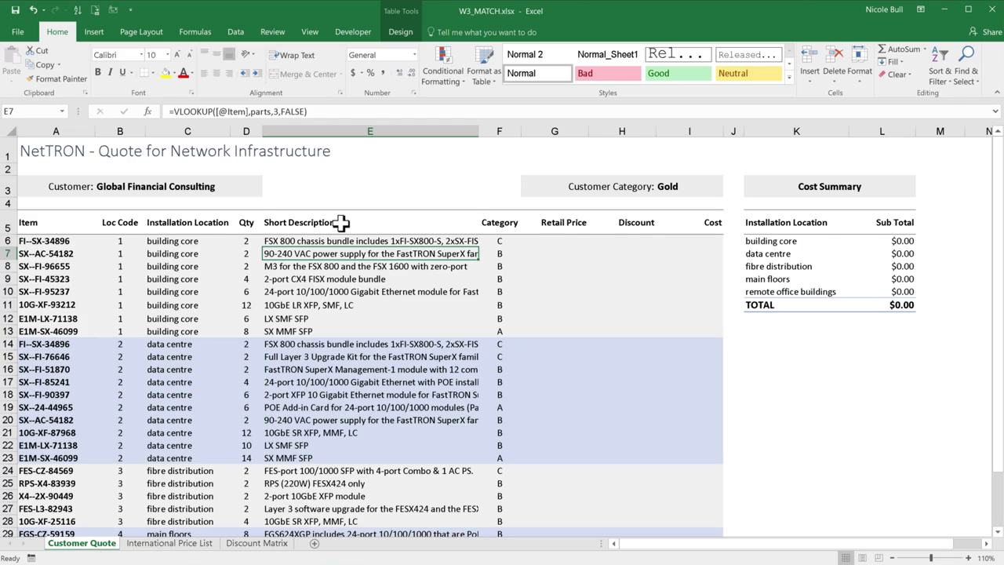
pyautogui.click(341, 223)
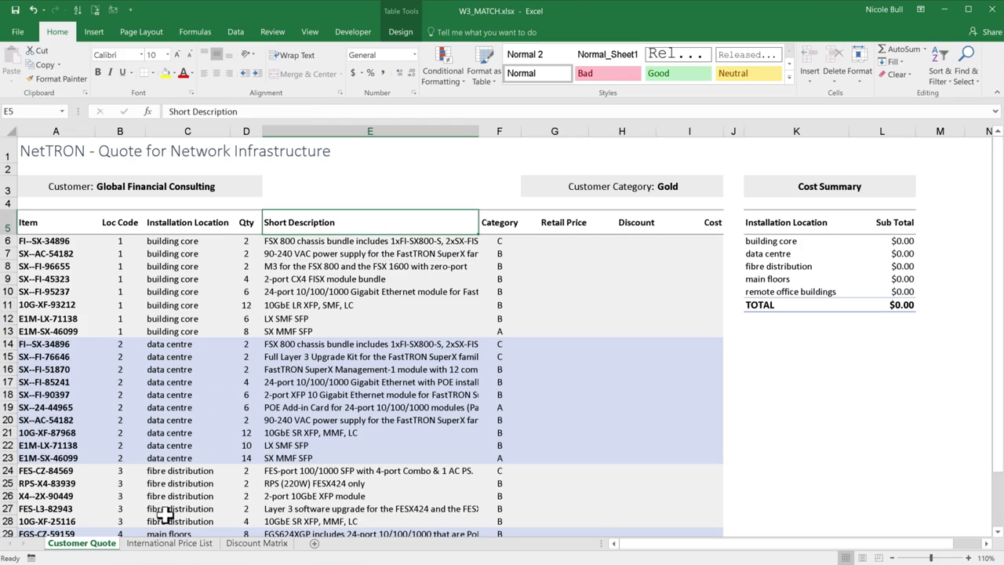
pyautogui.click(166, 543)
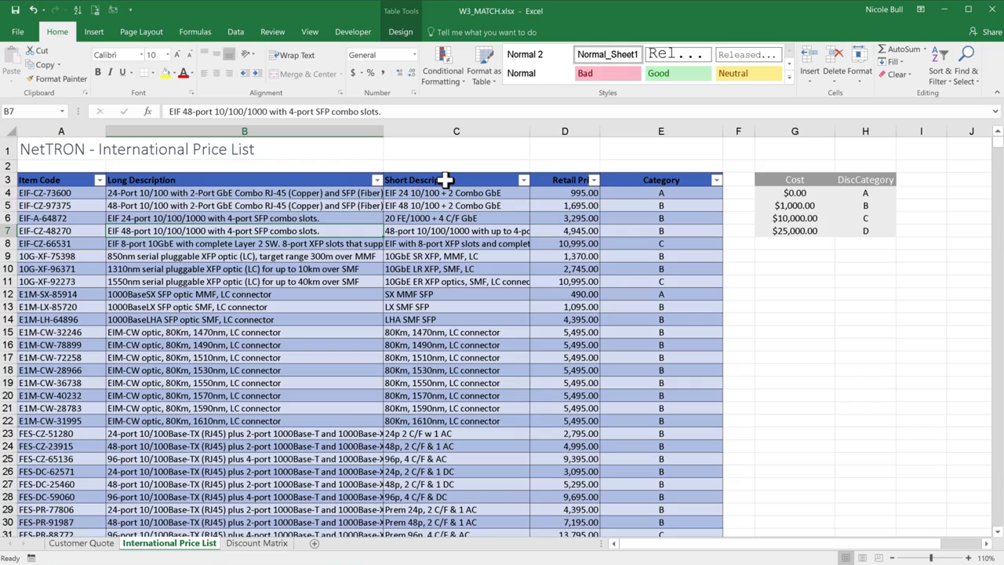
pyautogui.click(74, 546)
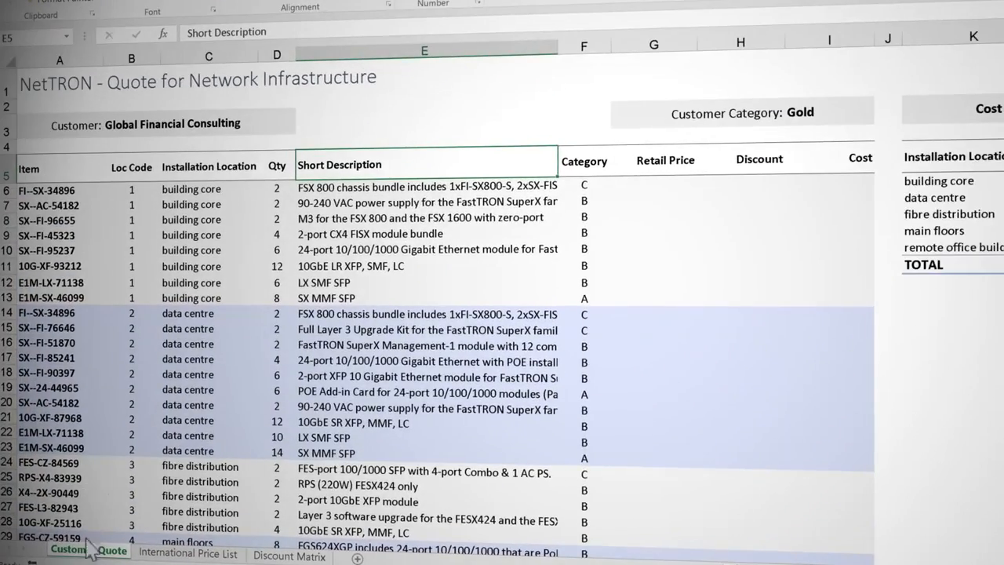
# Step: Enter =MATCH(Table2[[#Headers],[Short Description]],parts[#Headers],0) in E4, above the Short Description heading of the Customer Quote sheet
pyautogui.click(423, 139)
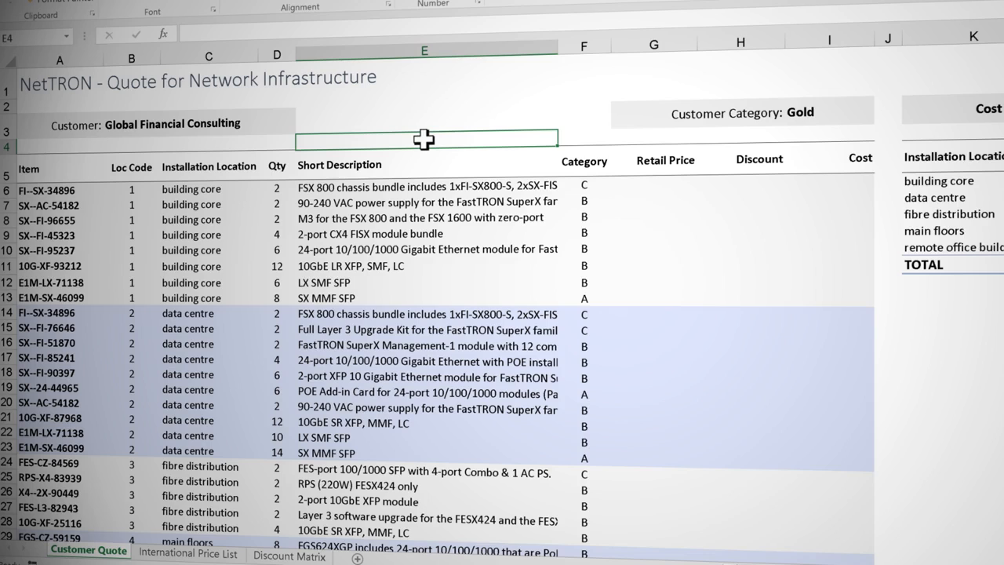
pyautogui.write('=m')
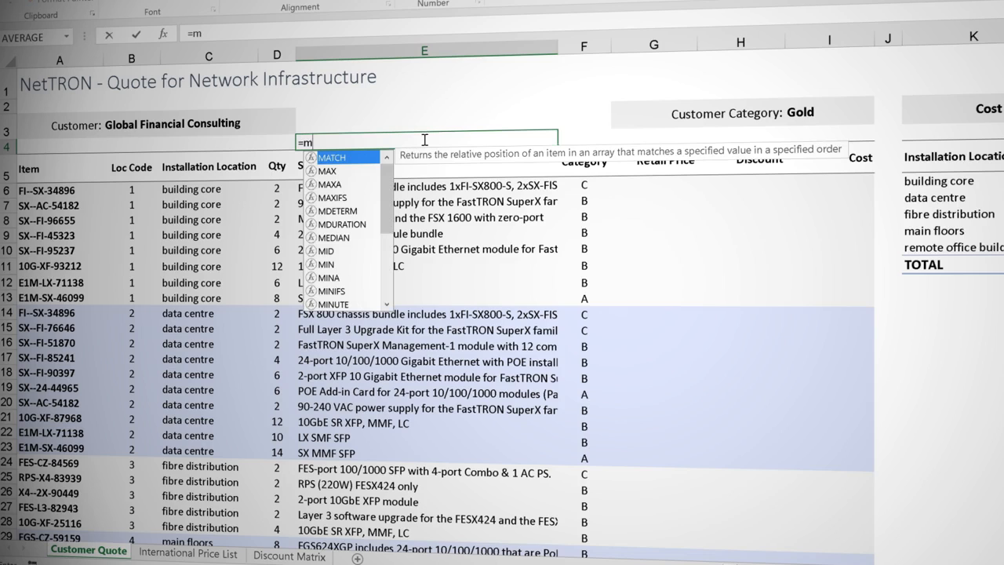
pyautogui.press('Tab')
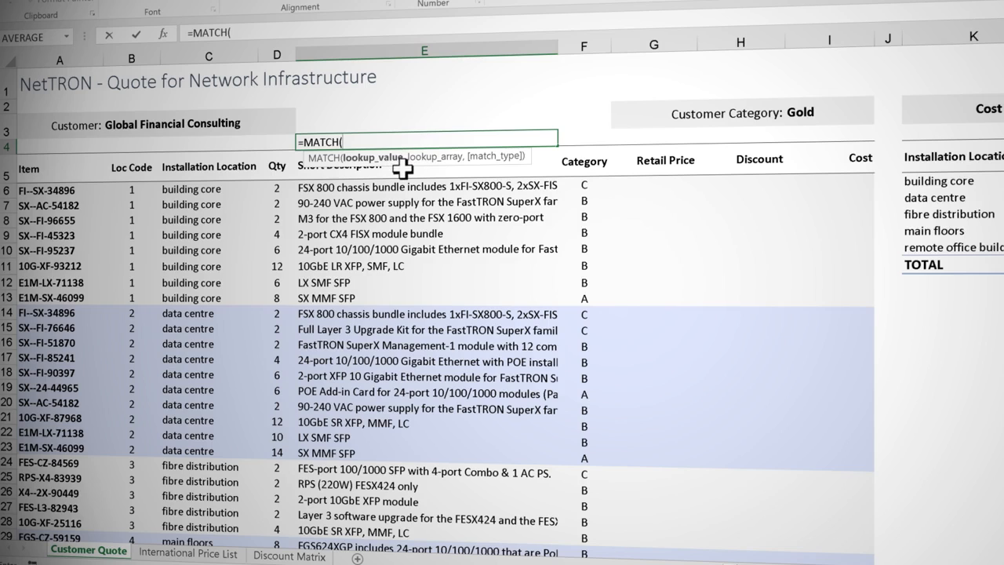
pyautogui.click(402, 168)
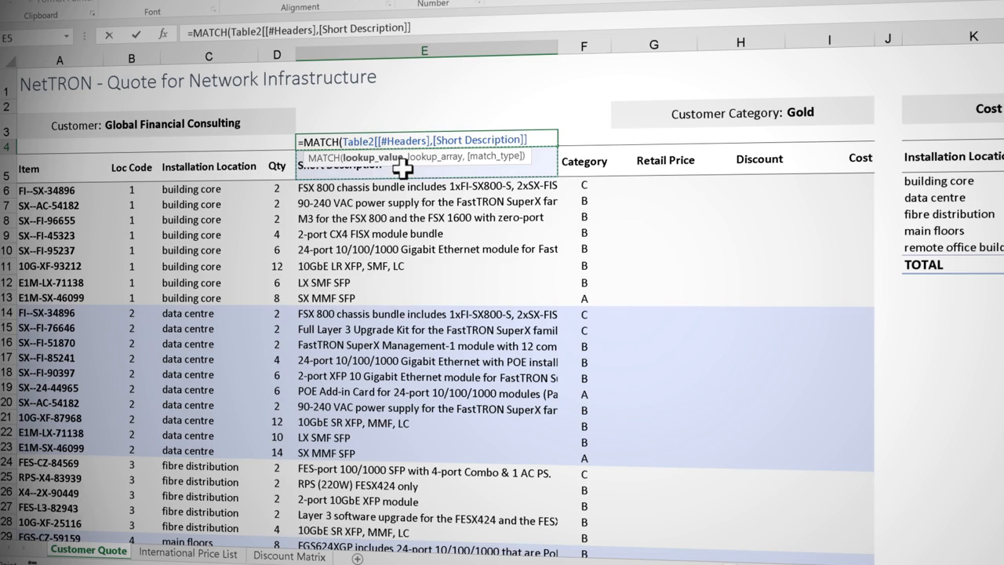
pyautogui.write(',')
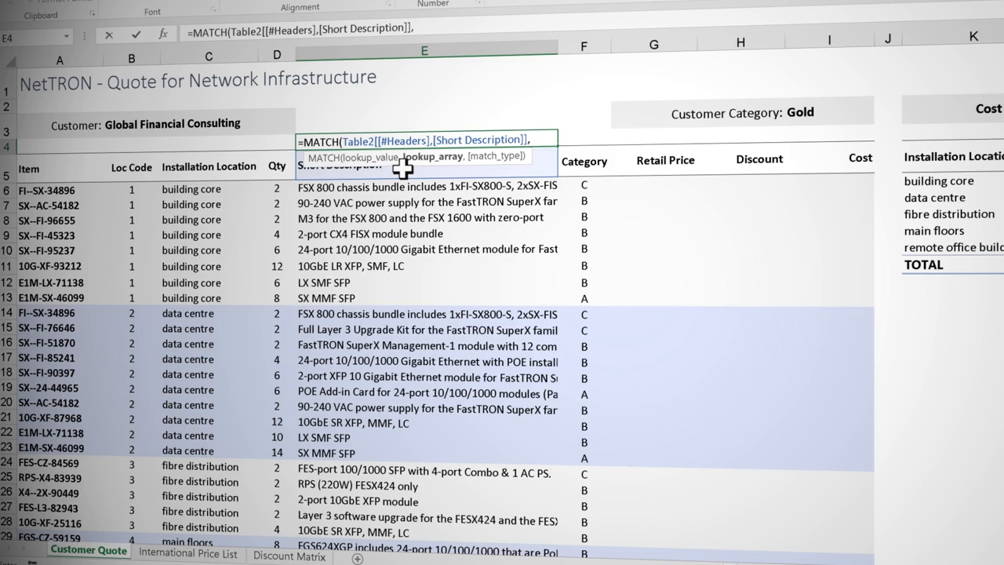
pyautogui.click(180, 552)
pyautogui.moveTo(76, 118); pyautogui.dragTo(756, 99)
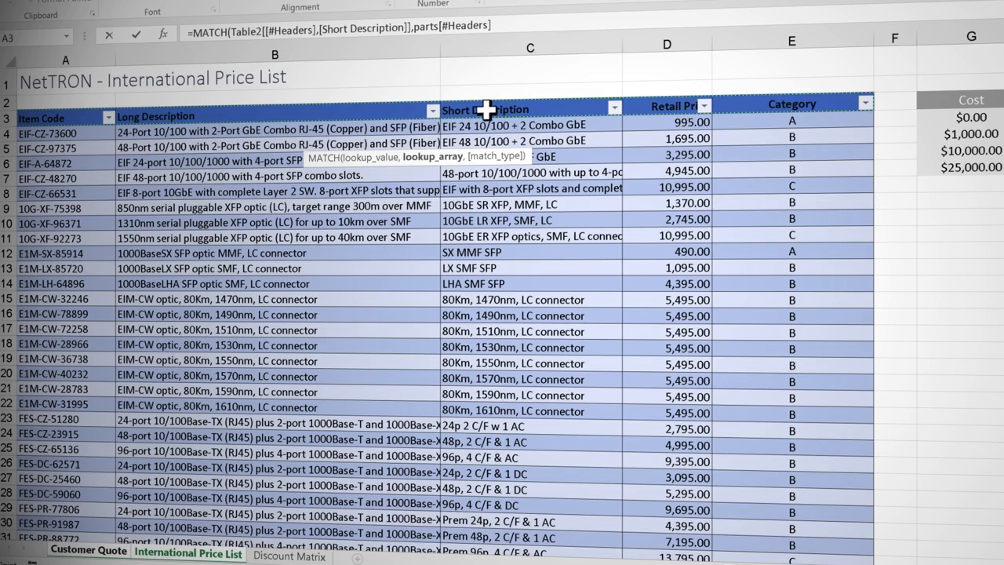
pyautogui.click(554, 16)
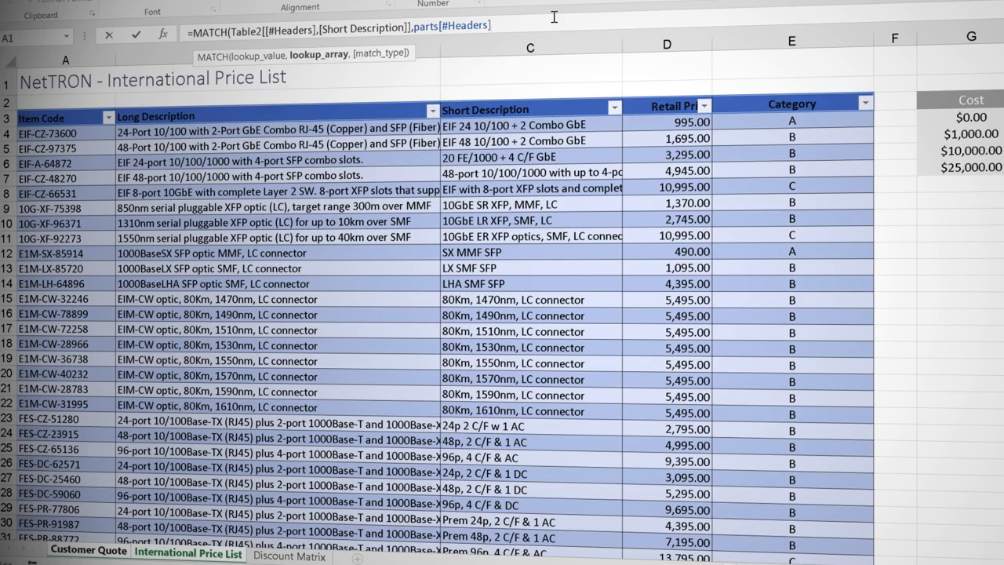
pyautogui.write(',')
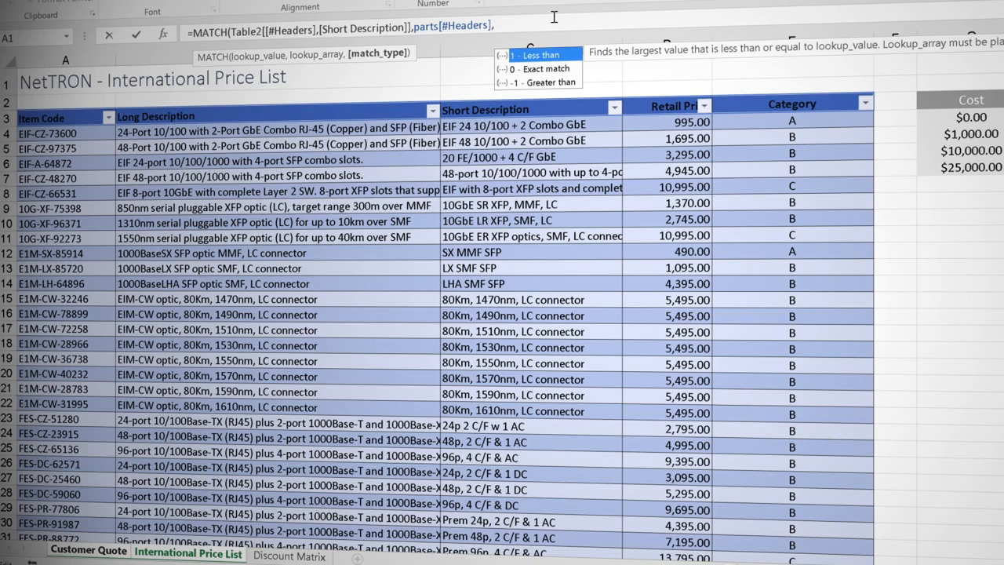
pyautogui.doubleClick(547, 69)
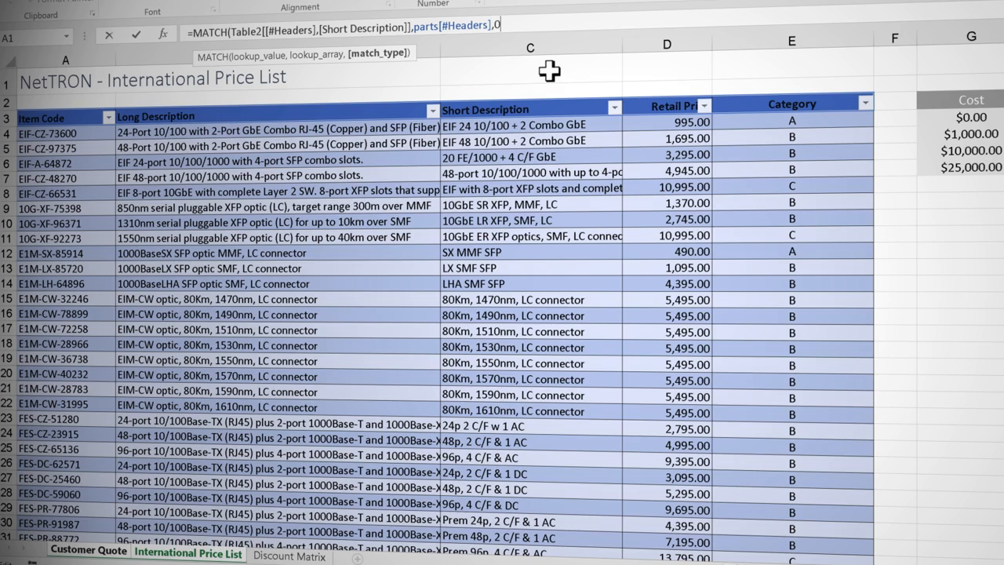
pyautogui.press('Return')
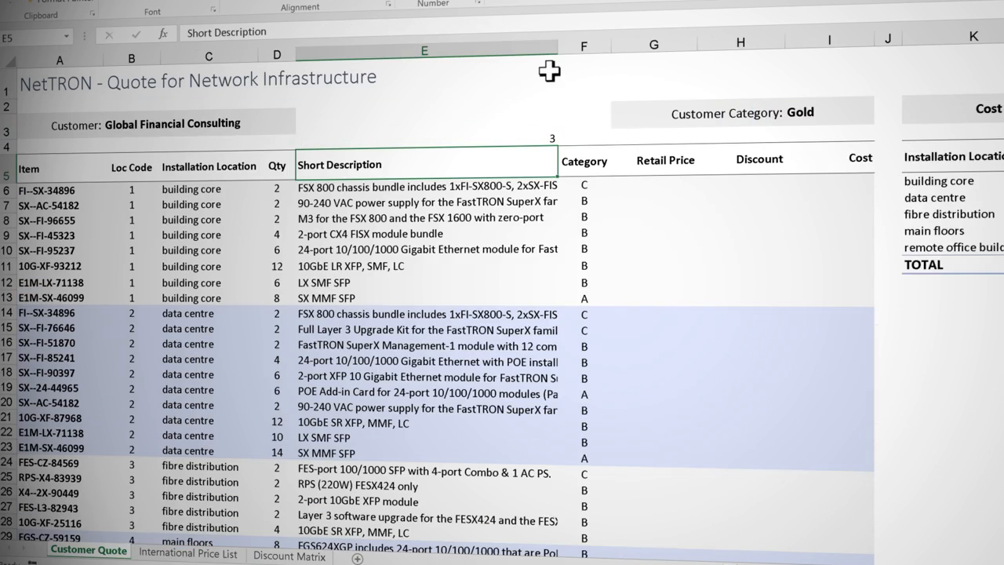
# Step: Fill the MATCH formula from E4 across to G4 and clear the existing formulas from the Category column
pyautogui.click(528, 139)
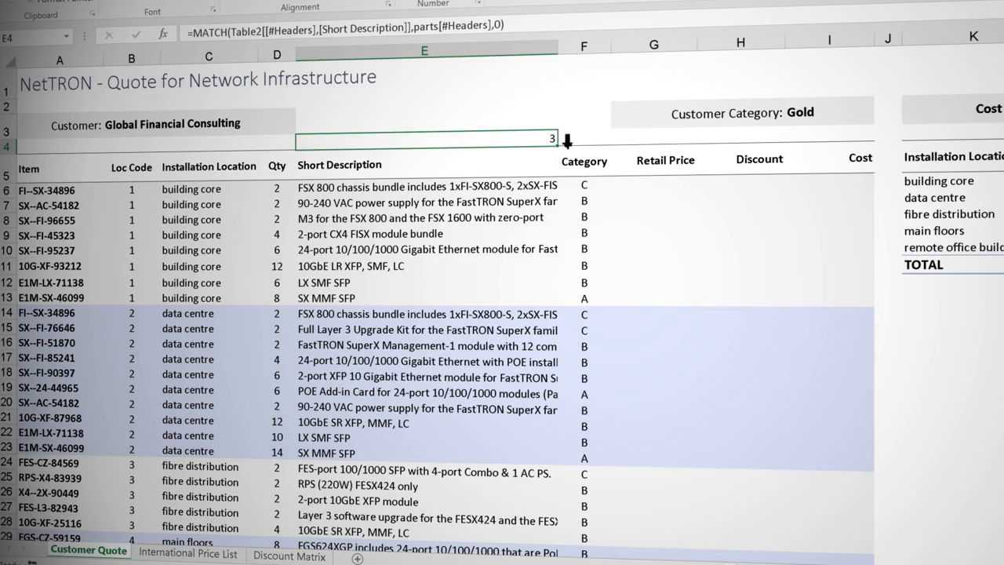
pyautogui.moveTo(559, 147); pyautogui.dragTo(696, 141)
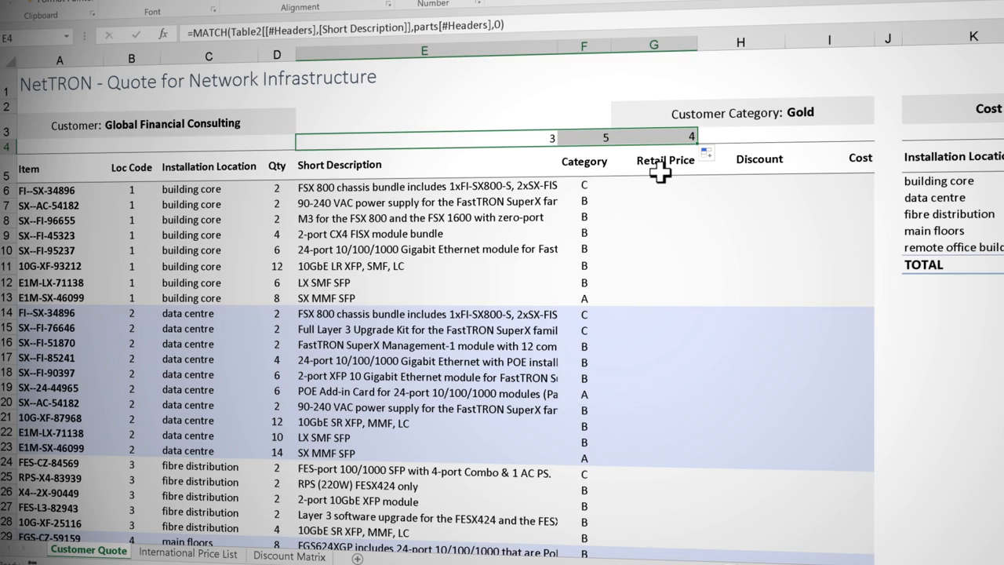
pyautogui.click(584, 145)
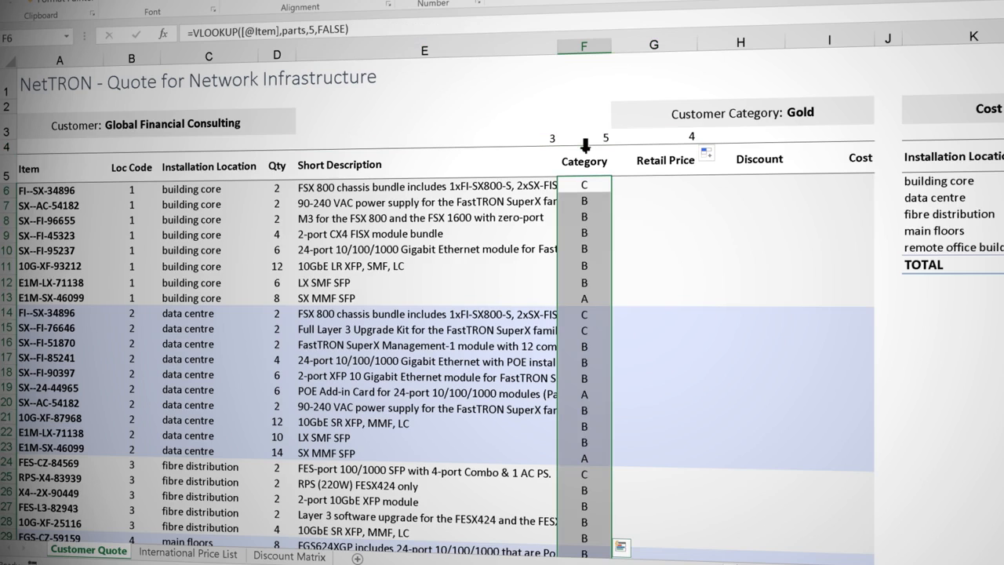
pyautogui.press('Delete')
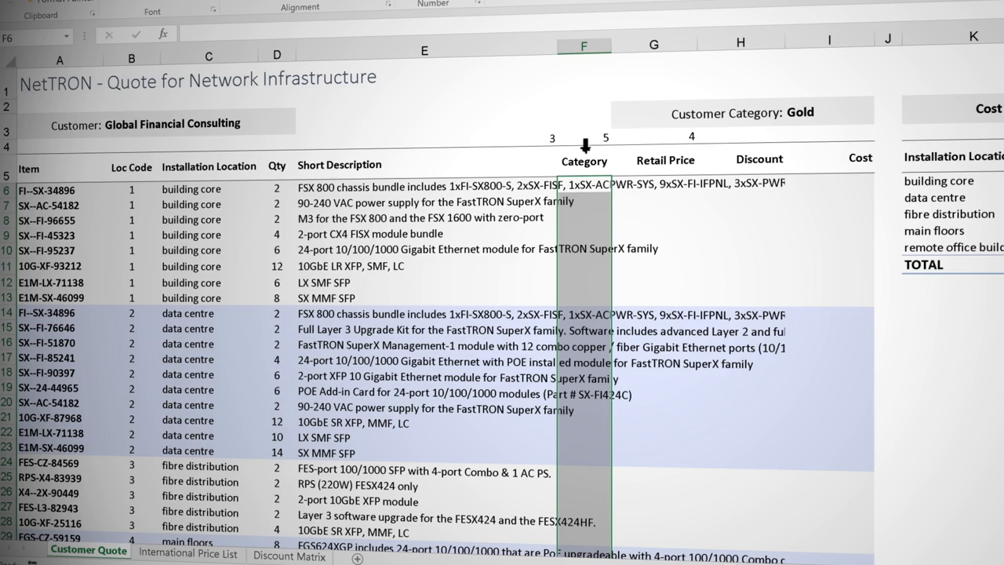
# Step: Replace the fixed column index in the E6 VLOOKUP with the mixed reference E$4 and check the formula in E7
pyautogui.click(469, 186)
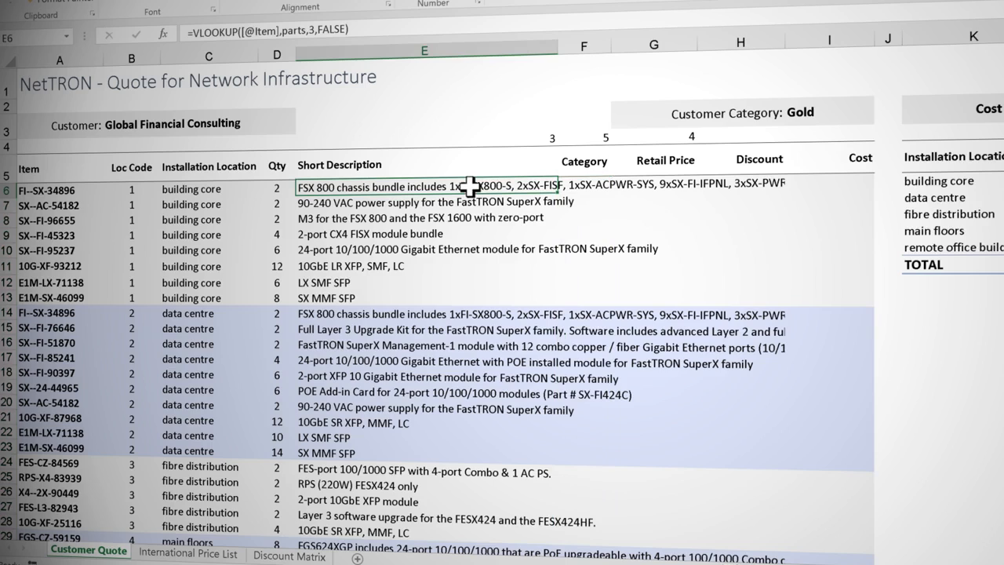
pyautogui.doubleClick(422, 189)
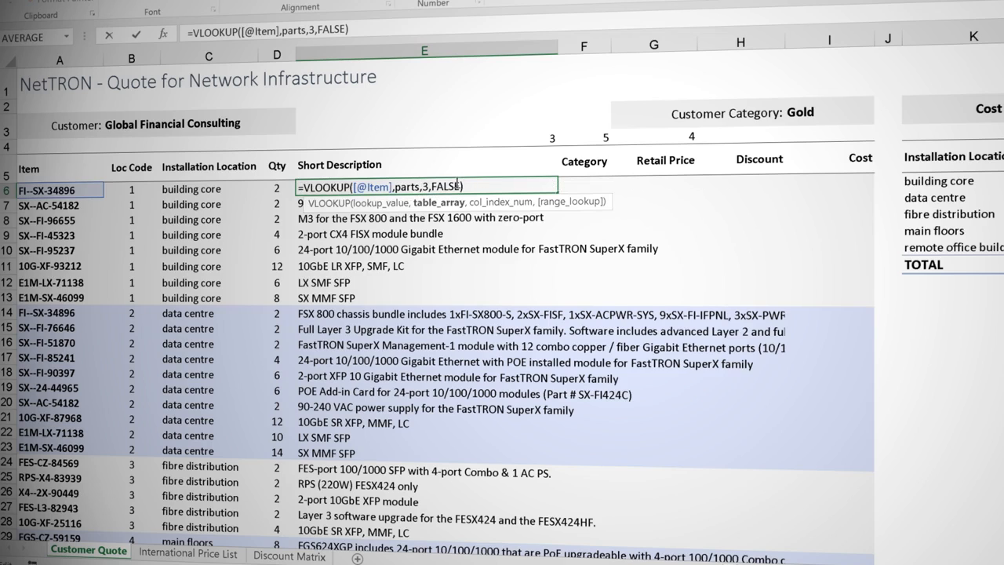
pyautogui.click(427, 186)
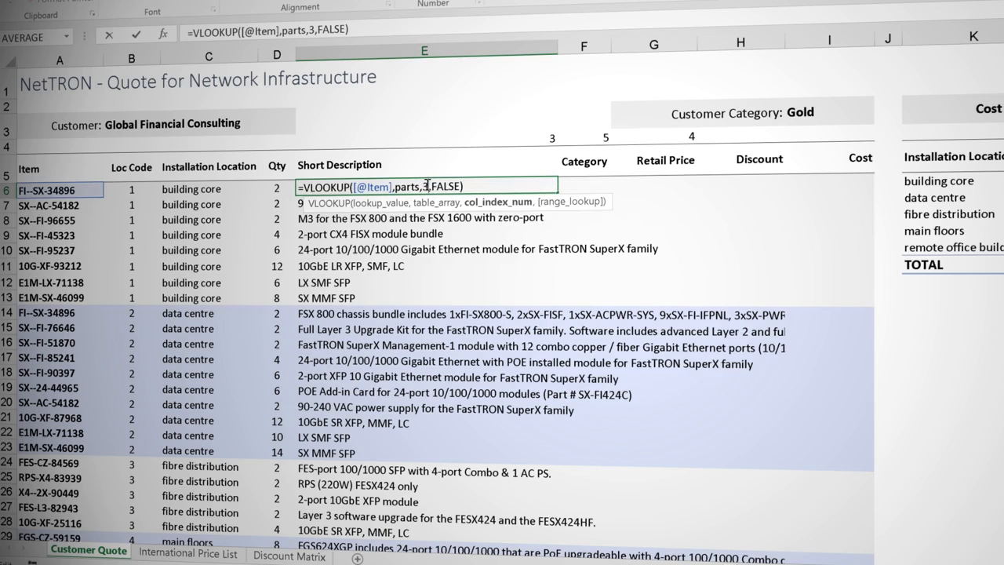
pyautogui.press('BackSpace')
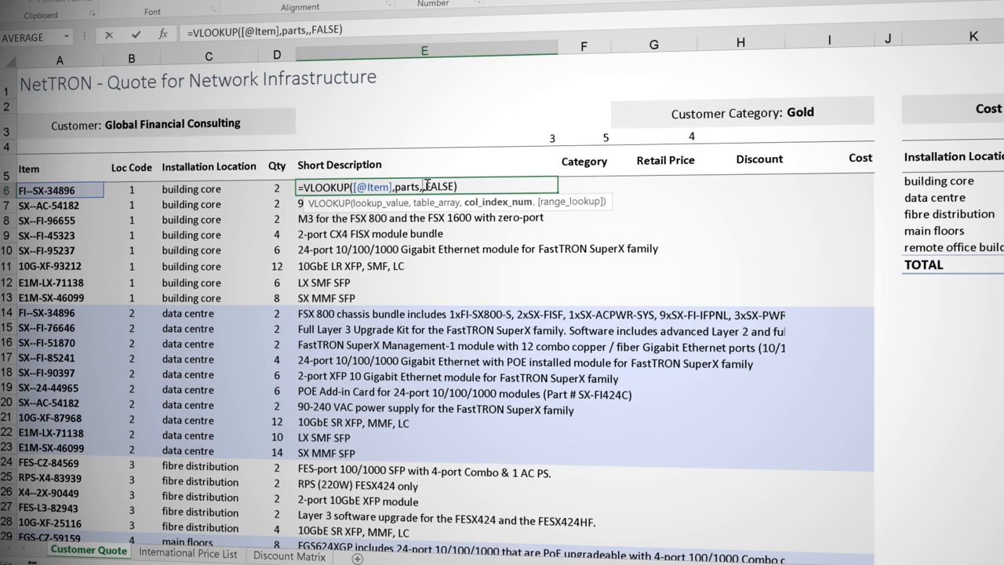
pyautogui.click(521, 138)
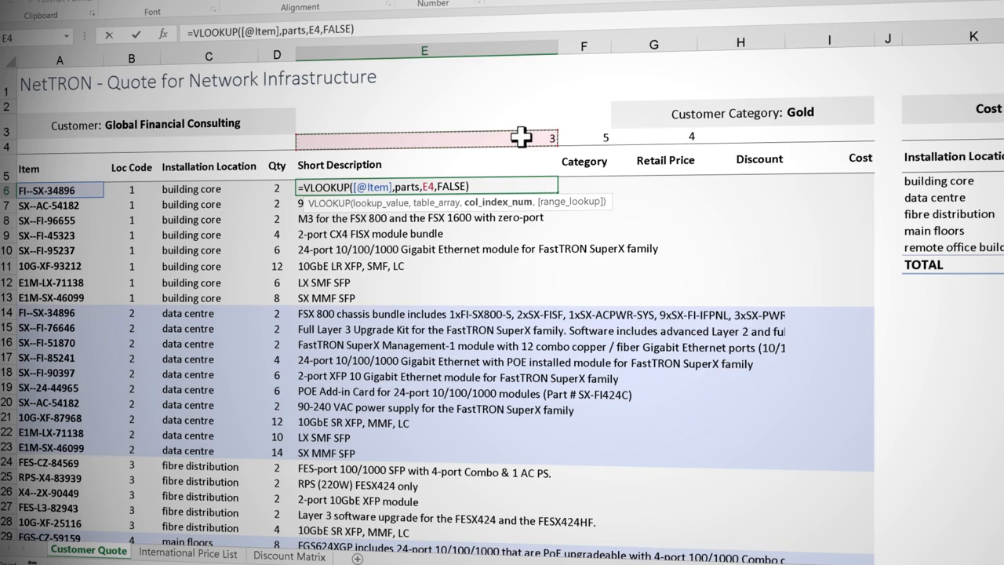
pyautogui.press('F4')
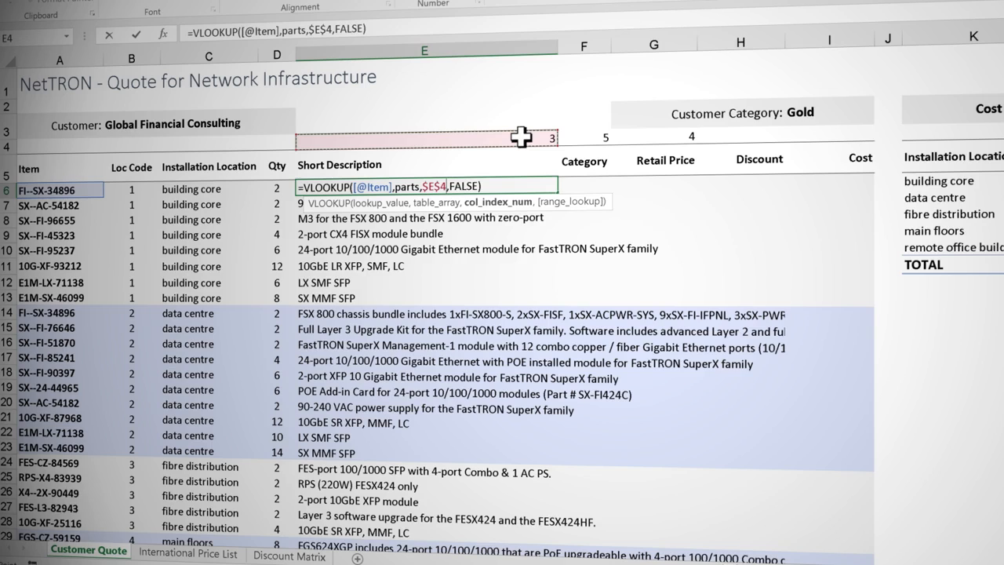
pyautogui.press('F4')
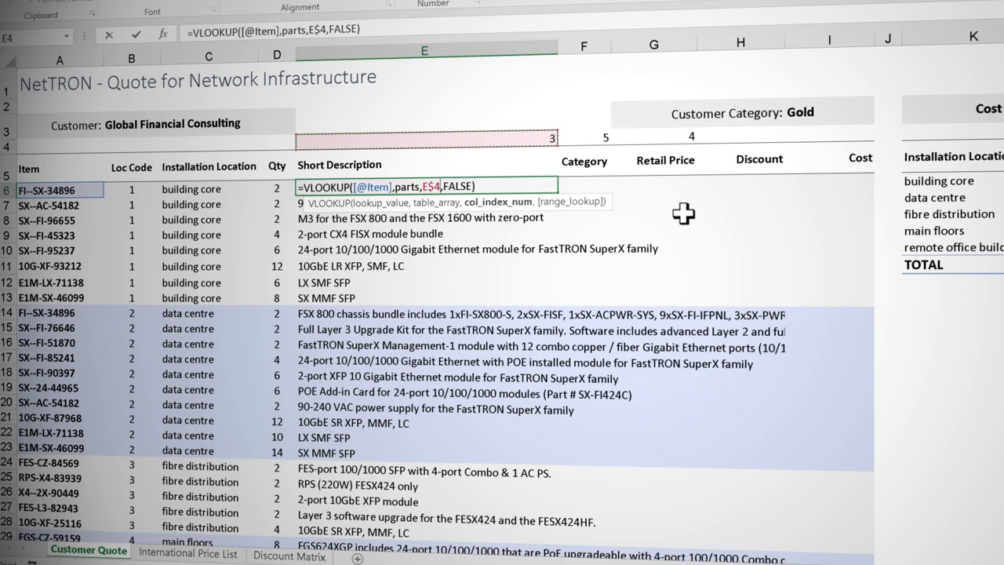
pyautogui.press('Return')
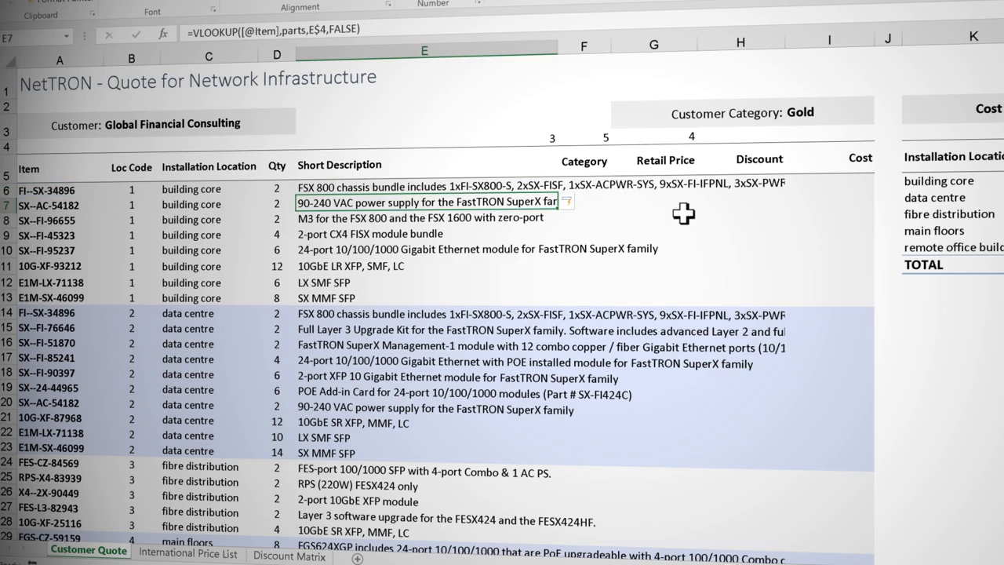
pyautogui.doubleClick(466, 202)
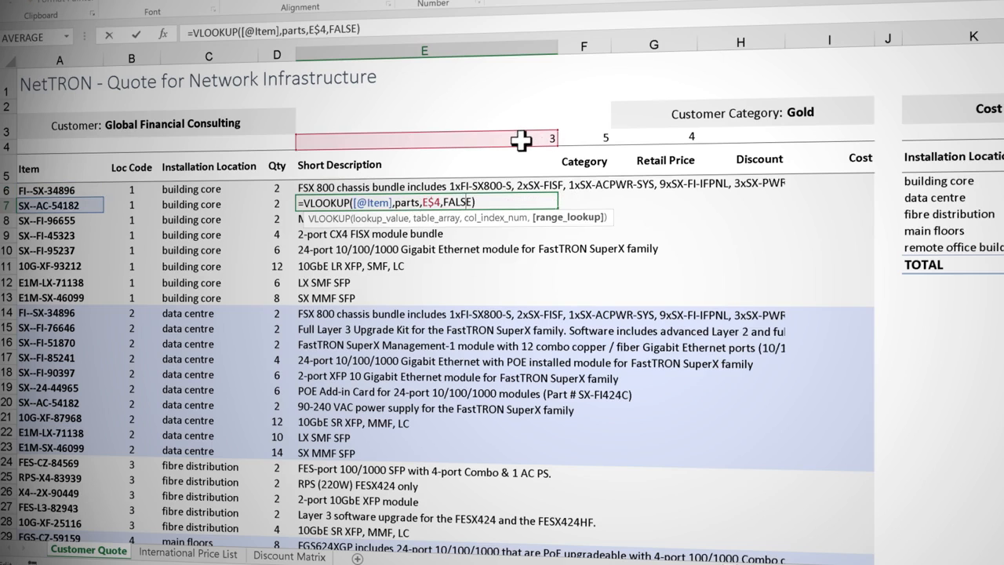
pyautogui.press('Return')
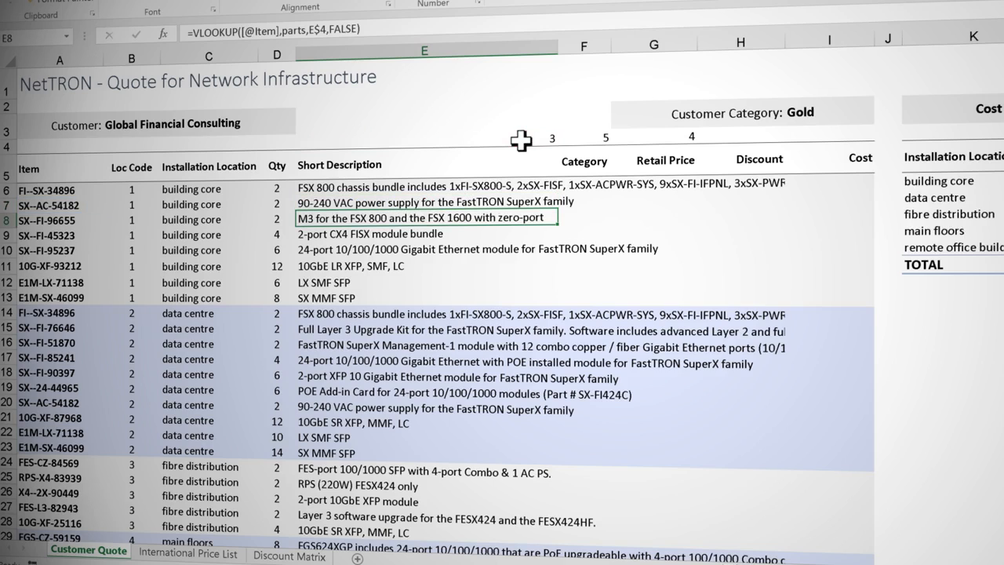
# Step: Fill the E6 VLOOKUP across to the Category and Retail Price cells F6:G6 and inspect the formula in F6
pyautogui.click(467, 188)
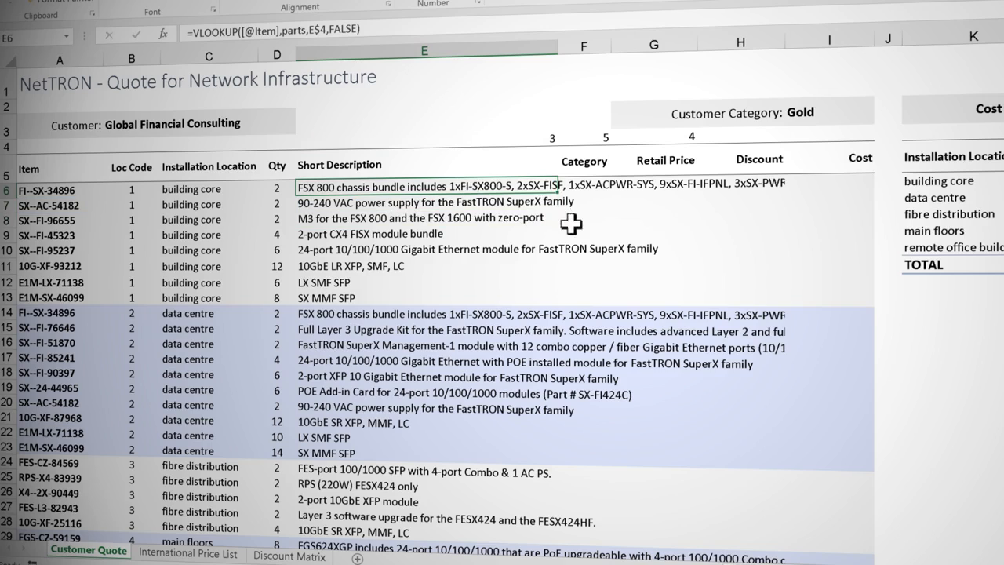
pyautogui.moveTo(558, 194); pyautogui.dragTo(697, 197)
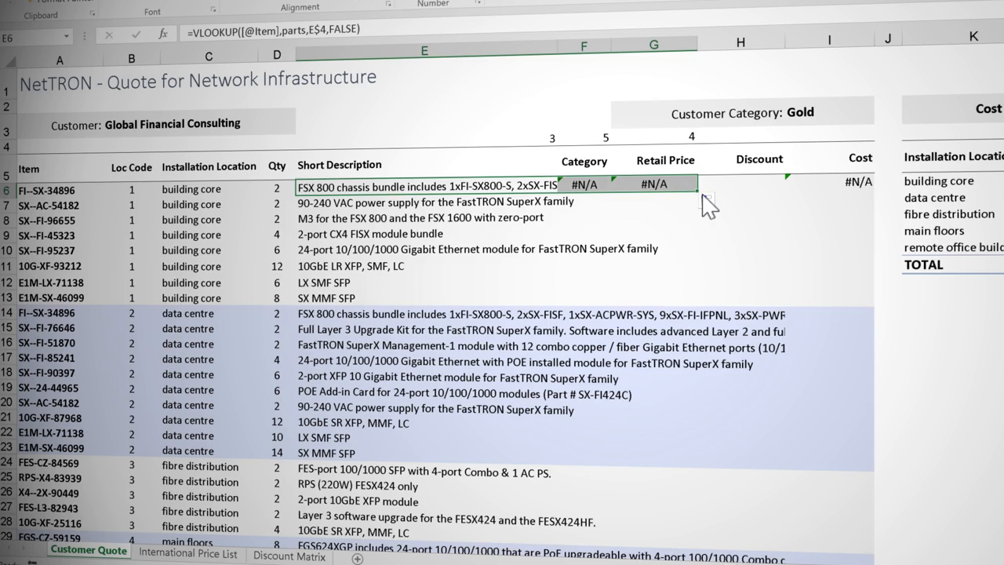
pyautogui.doubleClick(593, 185)
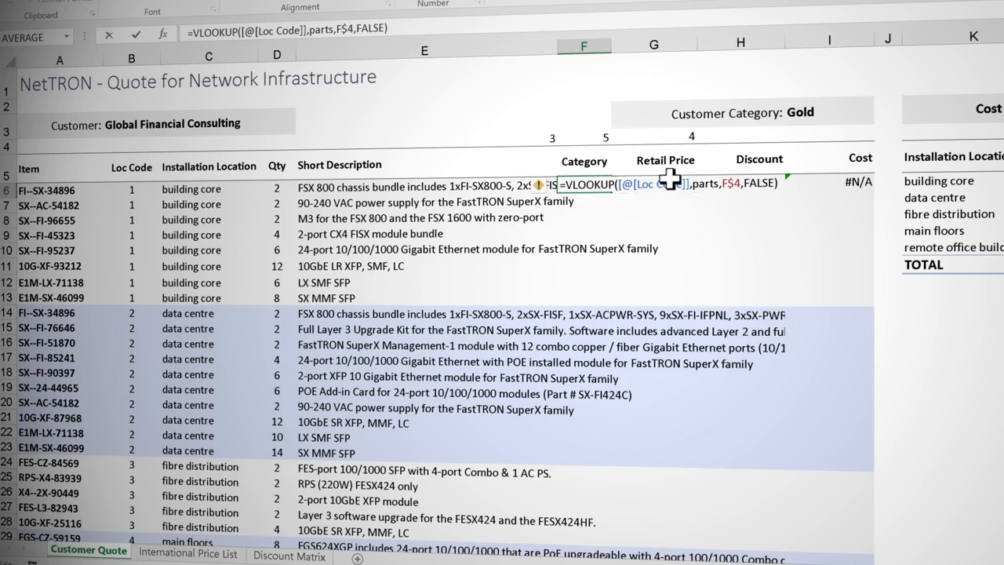
pyautogui.hotkey('ctrl', 'Return')
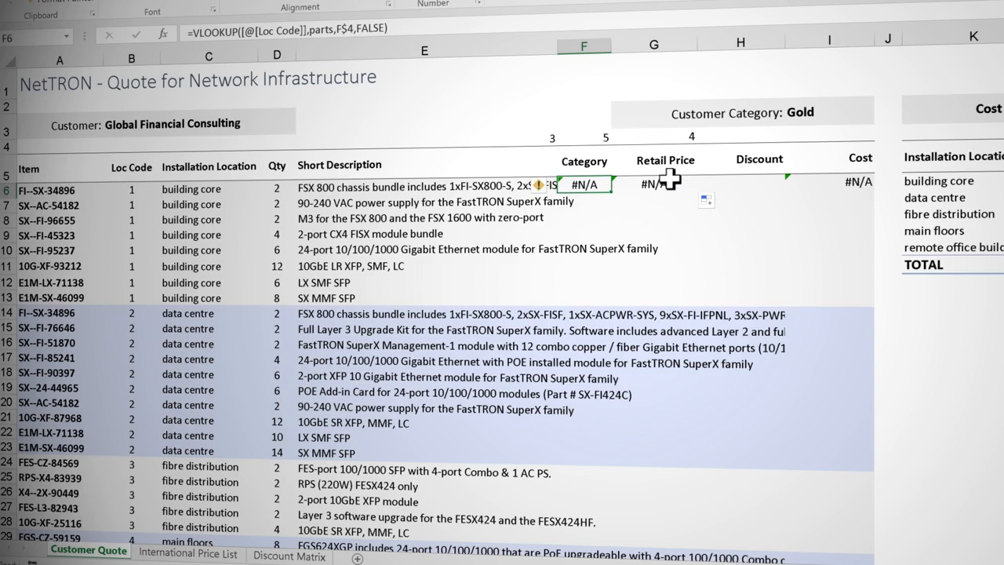
# Step: Undo the fill of F6:G6, then copy the E6 VLOOKUP and paste only its formula into Category and Retail Price cells F6:G6
pyautogui.hotkey('ctrl', 'z')
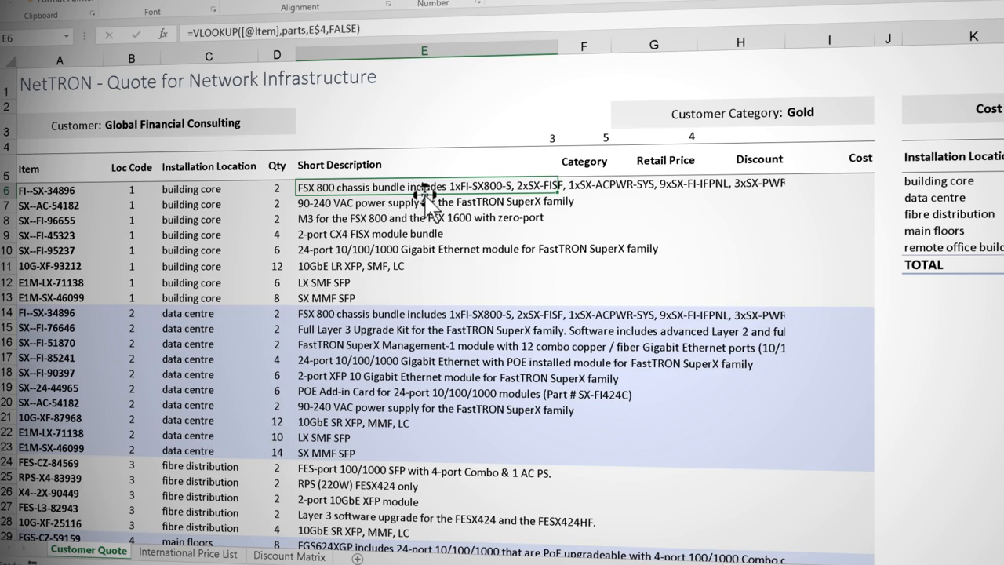
pyautogui.hotkey('ctrl', 'c')
pyautogui.moveTo(586, 189); pyautogui.dragTo(663, 189)
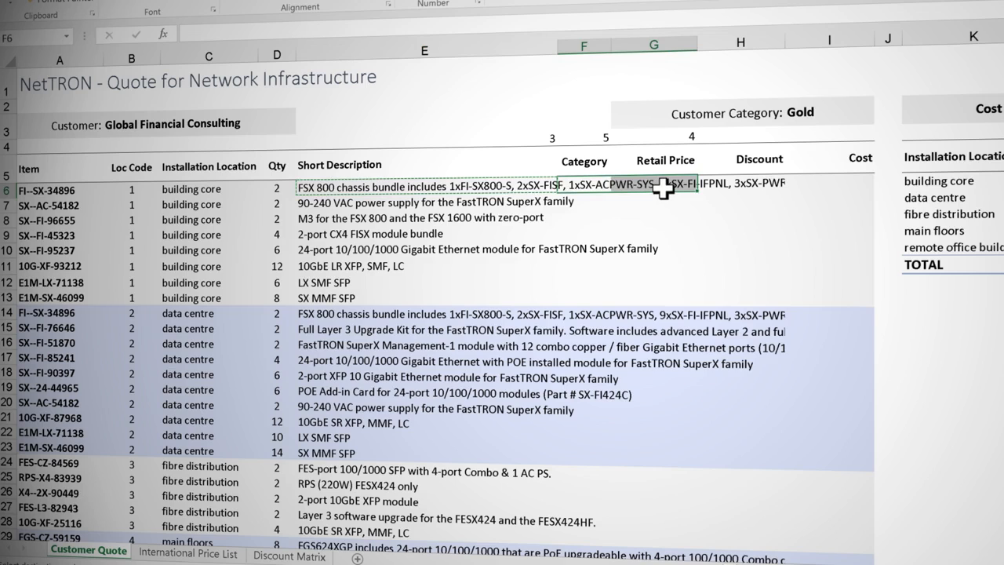
pyautogui.rightClick(663, 189)
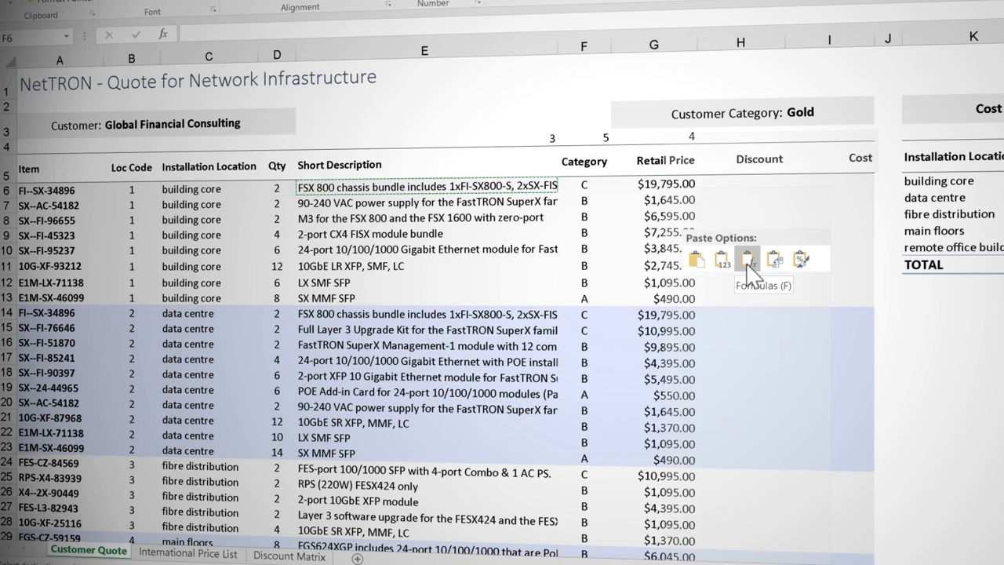
pyautogui.click(747, 260)
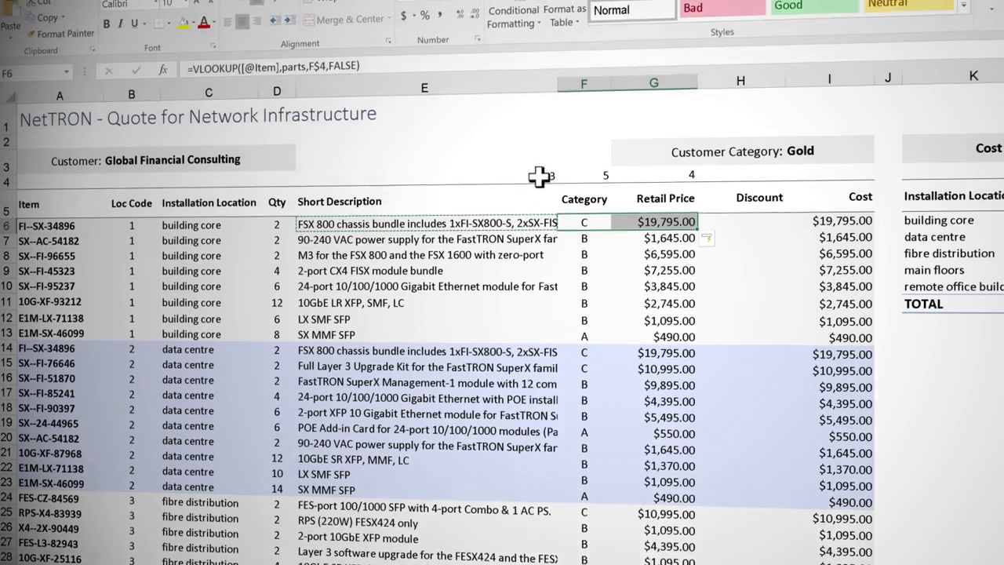
# Step: Hide the MATCH helper numbers in E4:G4 by setting their font colour to white, and check the VLOOKUP formula in E7
pyautogui.click(539, 176)
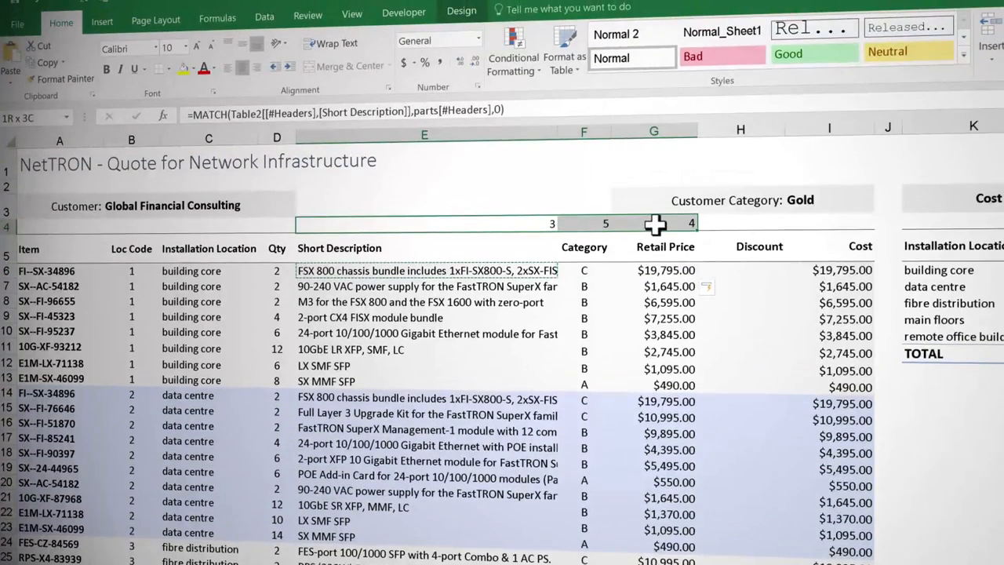
pyautogui.click(212, 69)
pyautogui.click(204, 114)
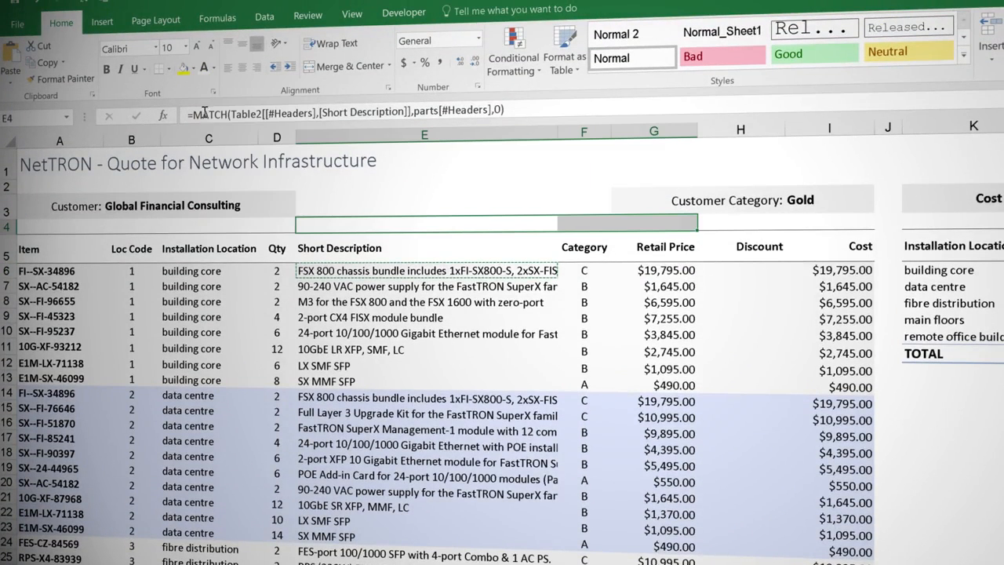
pyautogui.click(354, 289)
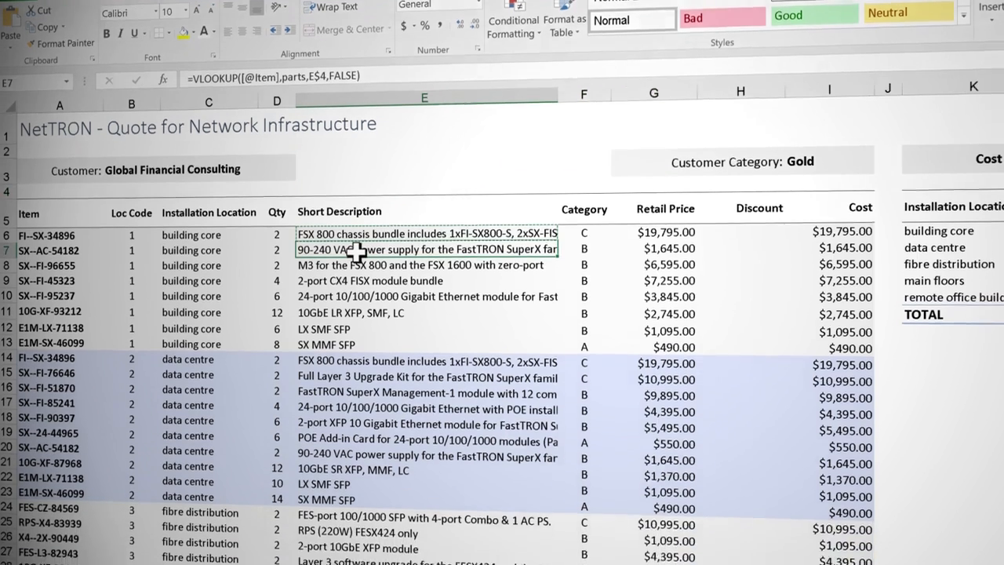